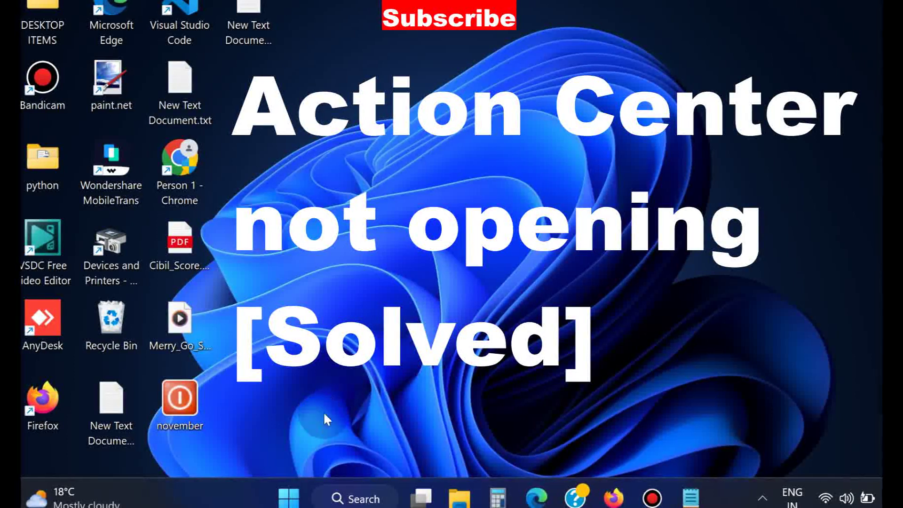
- Restart the Windows Explorer process from Task Manager's Processes page, then close Task Manager
{"action": "right_click", "coordinate": [292, 492]}
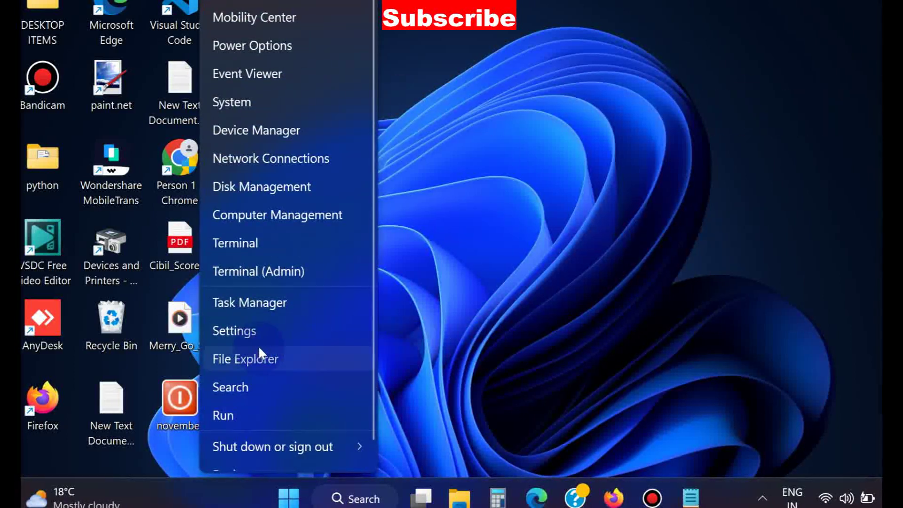
{"action": "left_click", "coordinate": [257, 301]}
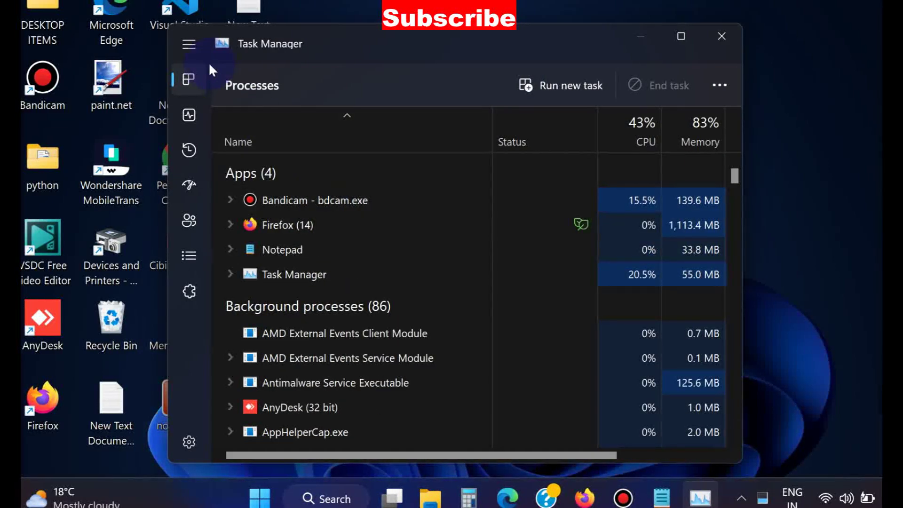
{"action": "left_click", "coordinate": [190, 47]}
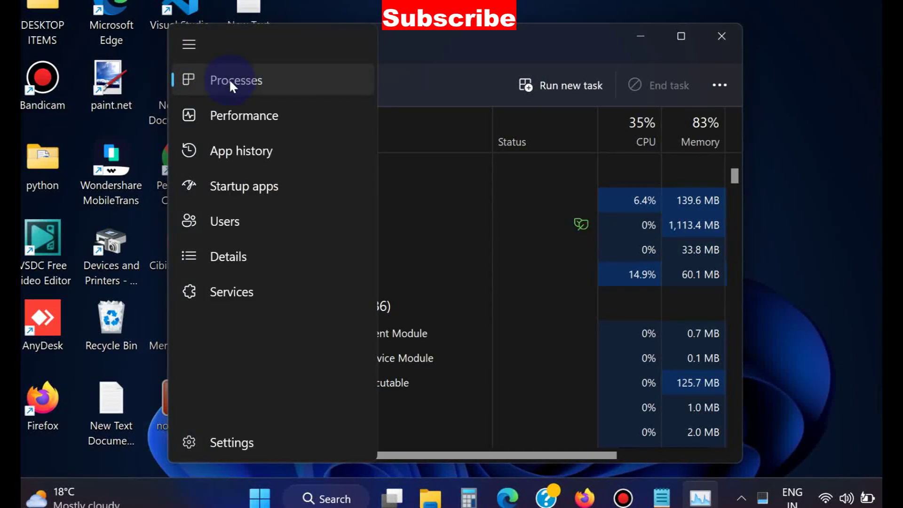
{"action": "left_click", "coordinate": [230, 81]}
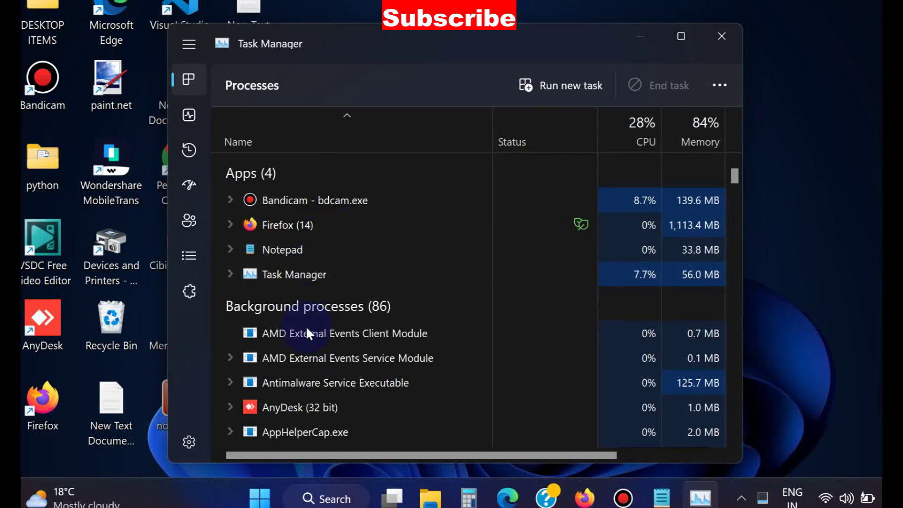
{"action": "scroll", "coordinate": [305, 376], "scroll_direction": "down", "scroll_amount": 1}
{"action": "scroll", "coordinate": [304, 378], "scroll_direction": "down", "scroll_amount": 20}
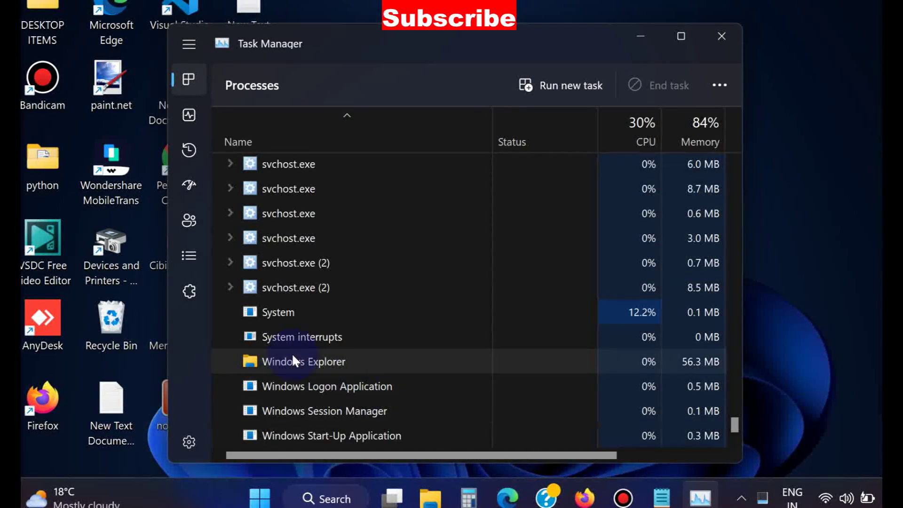
{"action": "left_click", "coordinate": [293, 356]}
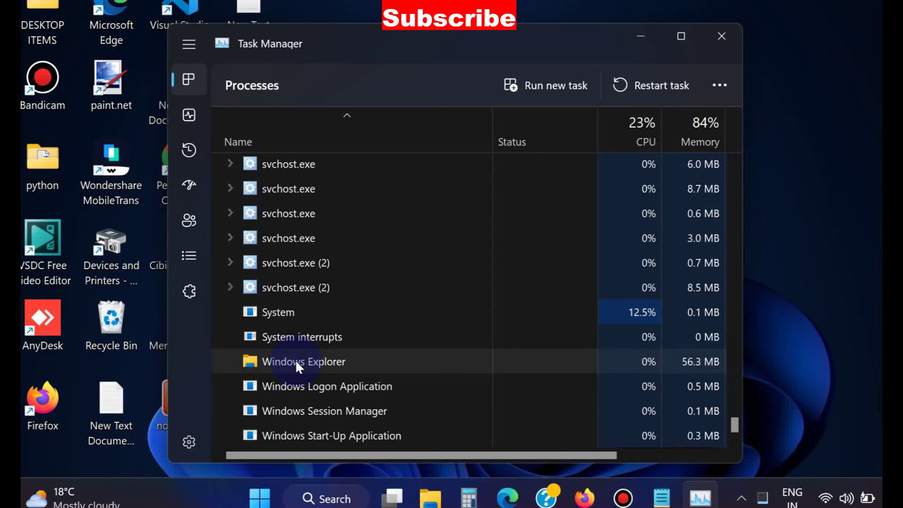
{"action": "right_click", "coordinate": [295, 360]}
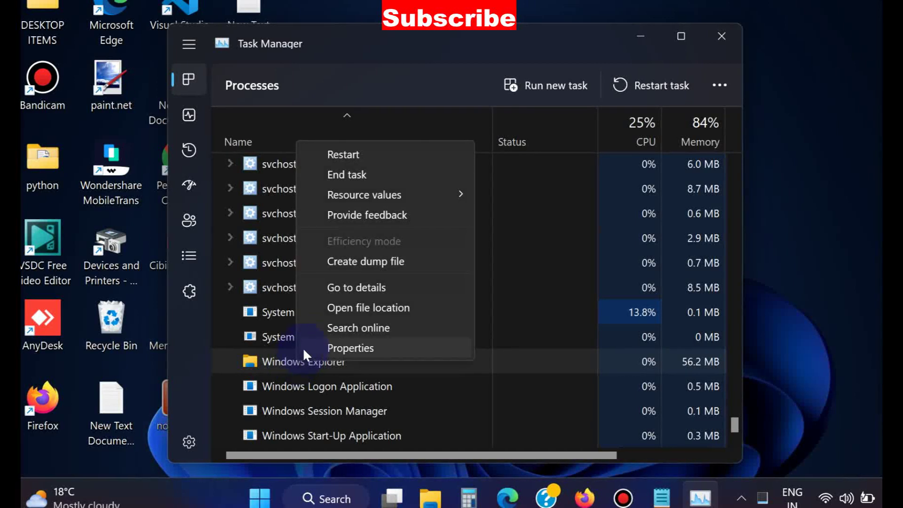
{"action": "left_click", "coordinate": [347, 153]}
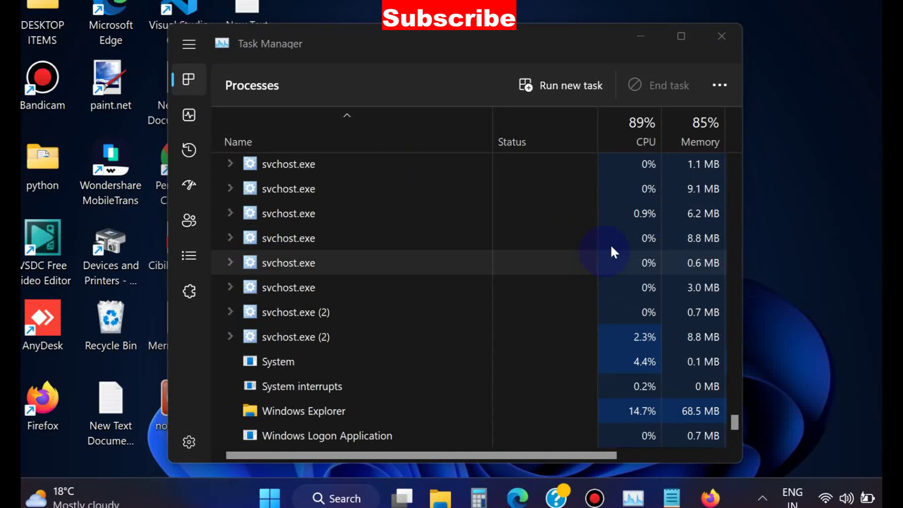
{"action": "left_click", "coordinate": [723, 35]}
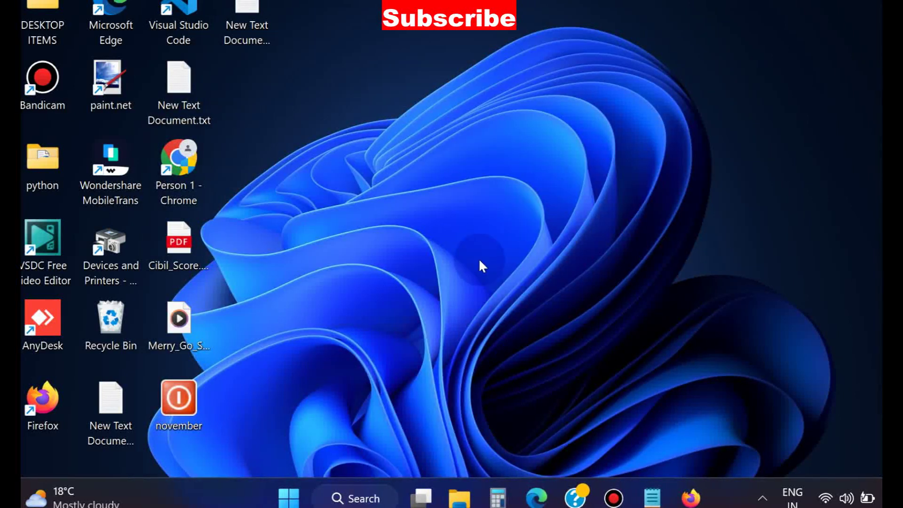
- Search for 'powershell' and run Windows PowerShell as Administrator
{"action": "left_click", "coordinate": [364, 499]}
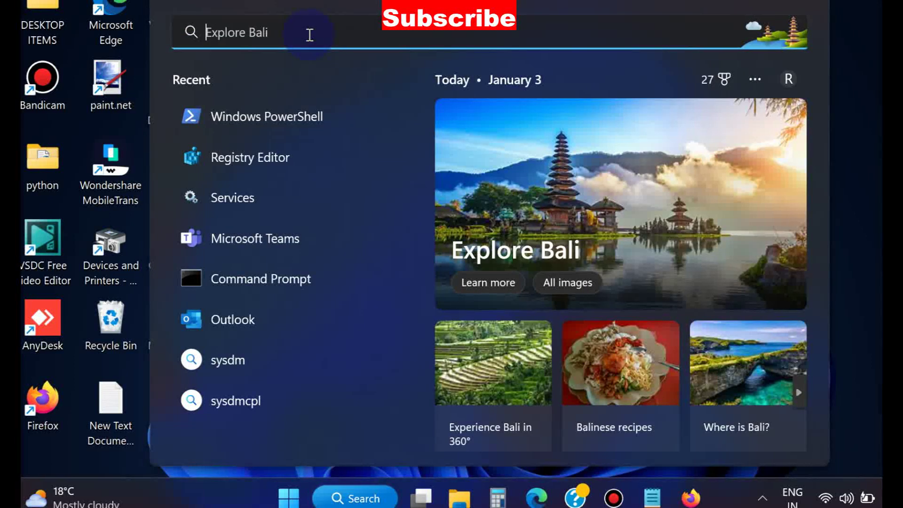
{"action": "type", "text": "powe"}
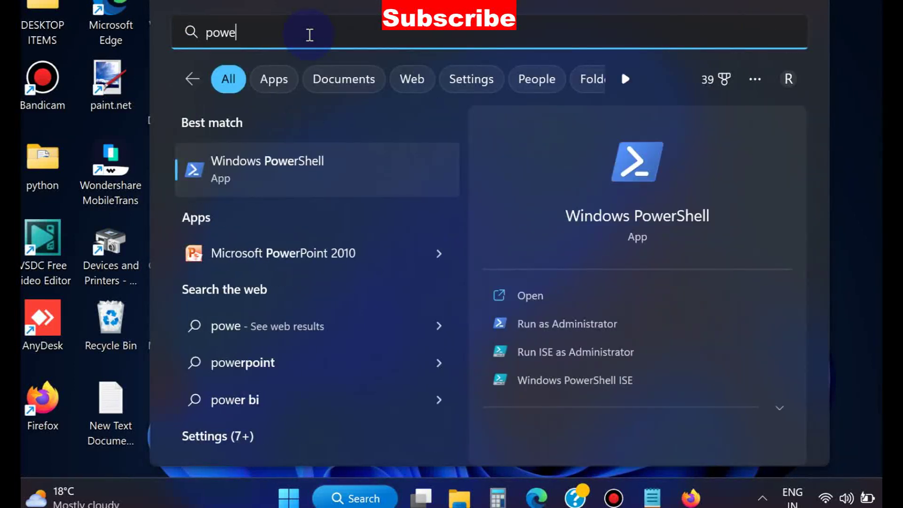
{"action": "type", "text": "rshell"}
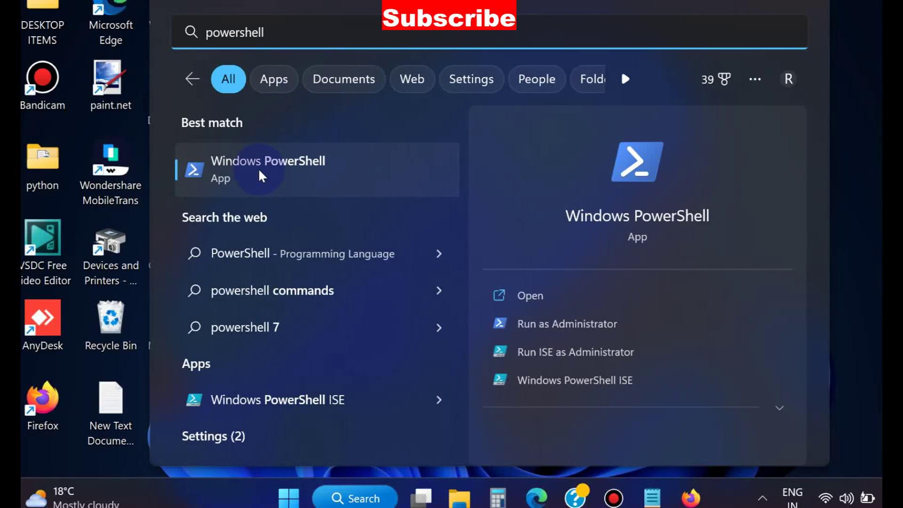
{"action": "left_click", "coordinate": [569, 325]}
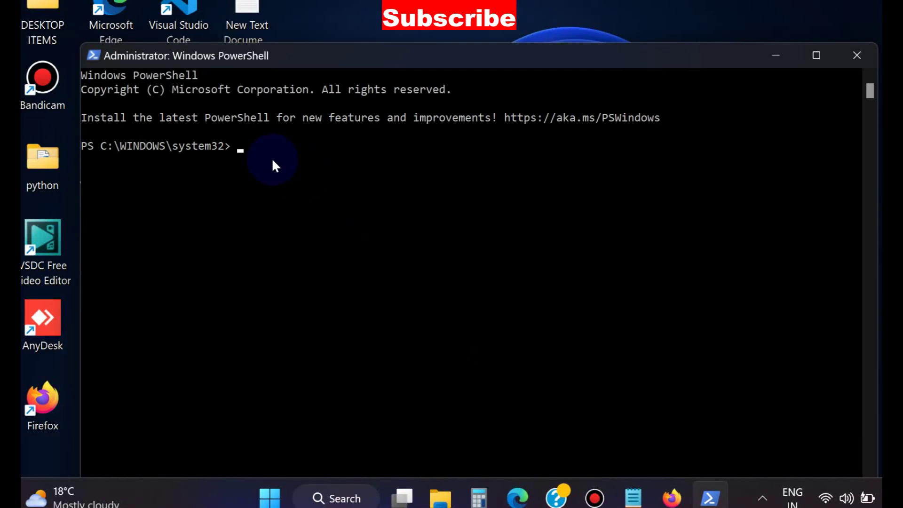
- Copy the full Get-AppxPackage re-register command from the Notepad file
{"action": "left_click", "coordinate": [640, 502]}
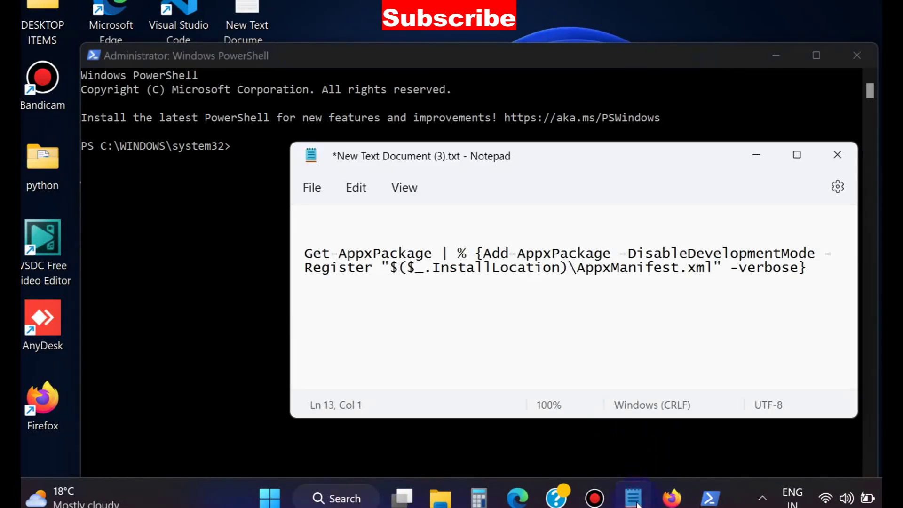
{"action": "left_click_drag", "start_coordinate": [521, 154], "coordinate": [414, 191]}
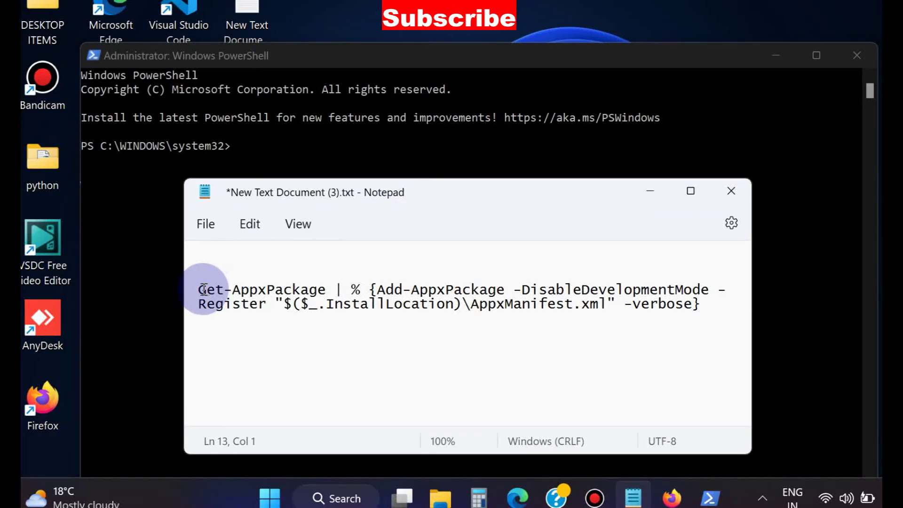
{"action": "left_click_drag", "start_coordinate": [198, 290], "coordinate": [712, 309]}
{"action": "key", "text": "ctrl+c"}
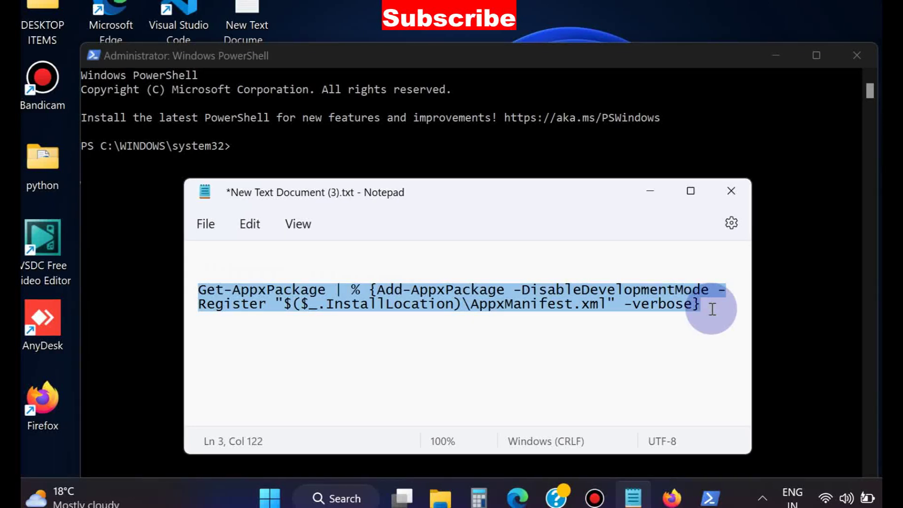
{"action": "right_click", "coordinate": [619, 295]}
{"action": "key", "text": "Escape"}
{"action": "right_click", "coordinate": [620, 295]}
{"action": "left_click", "coordinate": [672, 71]}
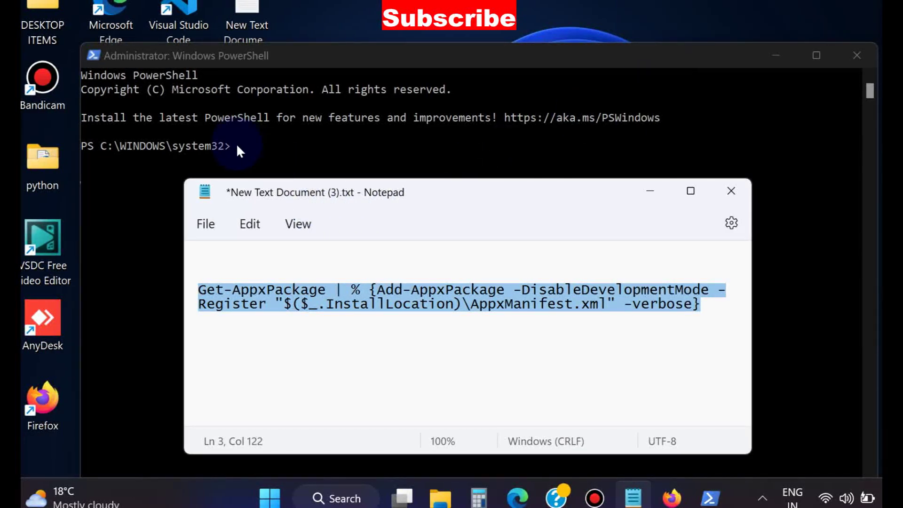
- Paste the Get-AppxPackage command at the administrator PowerShell prompt and run it
{"action": "left_click", "coordinate": [238, 147]}
{"action": "right_click", "coordinate": [234, 149]}
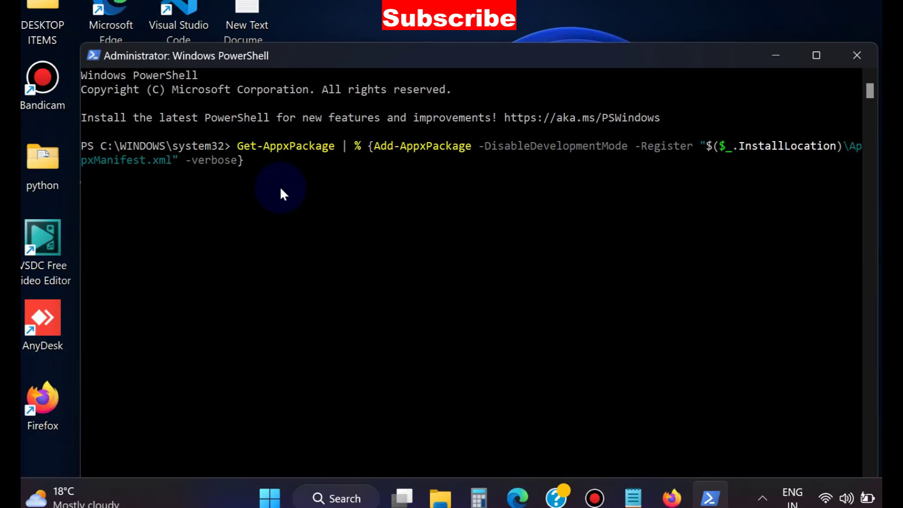
{"action": "key", "text": "Return"}
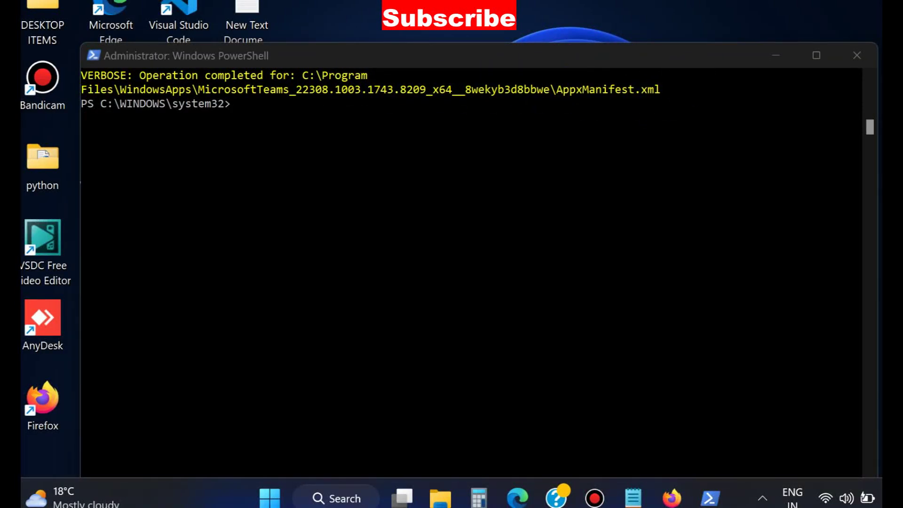
- Close the PowerShell window after the package re-registration finishes
{"action": "left_click", "coordinate": [857, 55]}
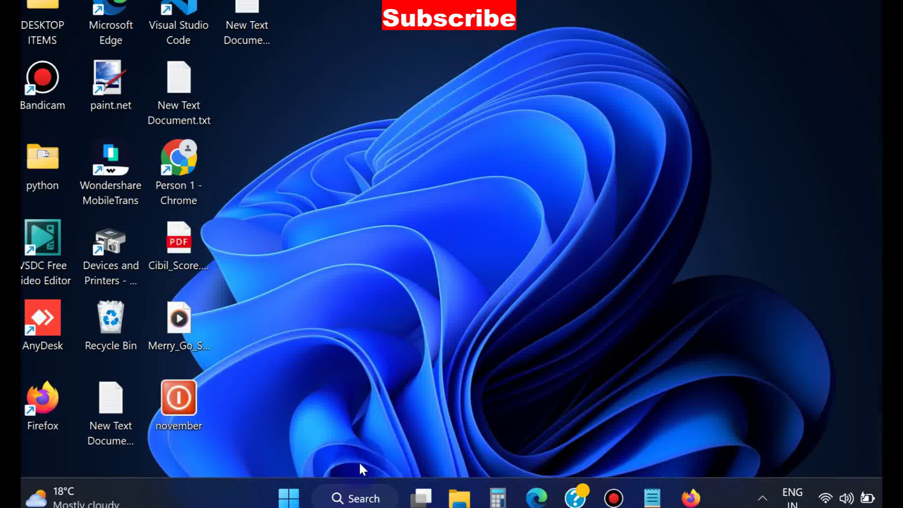
- Search Windows for 'regedit' to find Registry Editor
{"action": "left_click", "coordinate": [359, 499]}
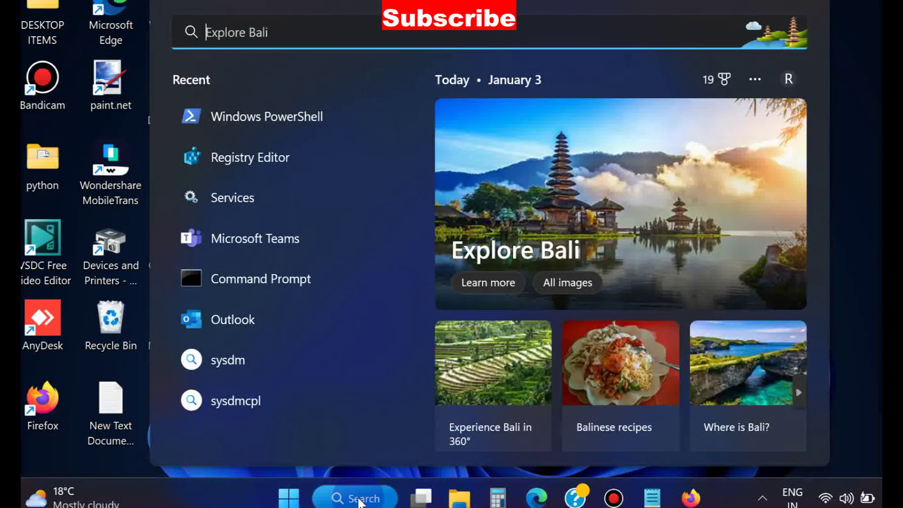
{"action": "type", "text": "reged"}
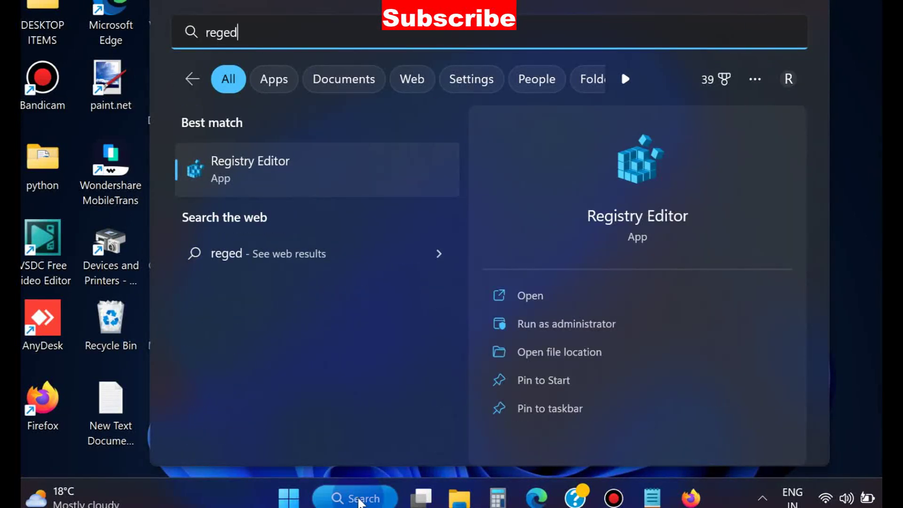
{"action": "type", "text": "it"}
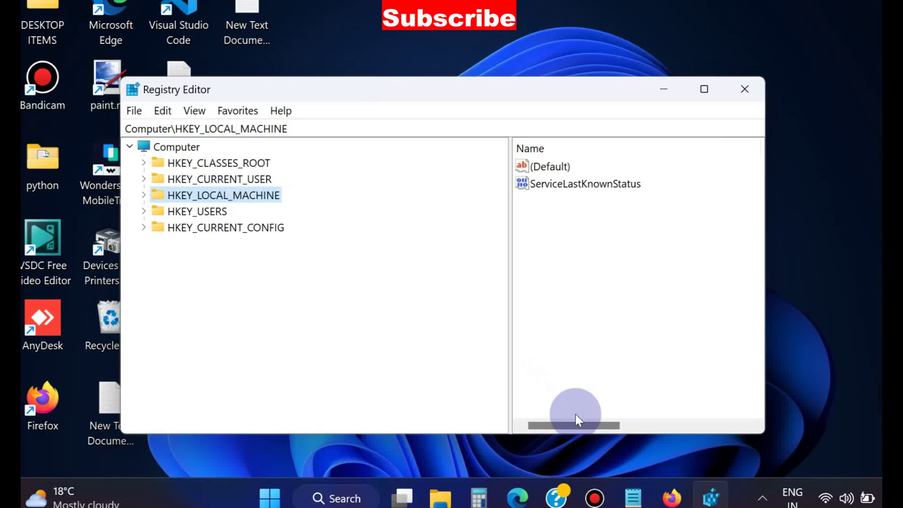
- Go to HKEY_CURRENT_USER\Software\Policies\Microsoft\Windows using the path copied from the note
{"action": "key", "text": "alt+Tab"}
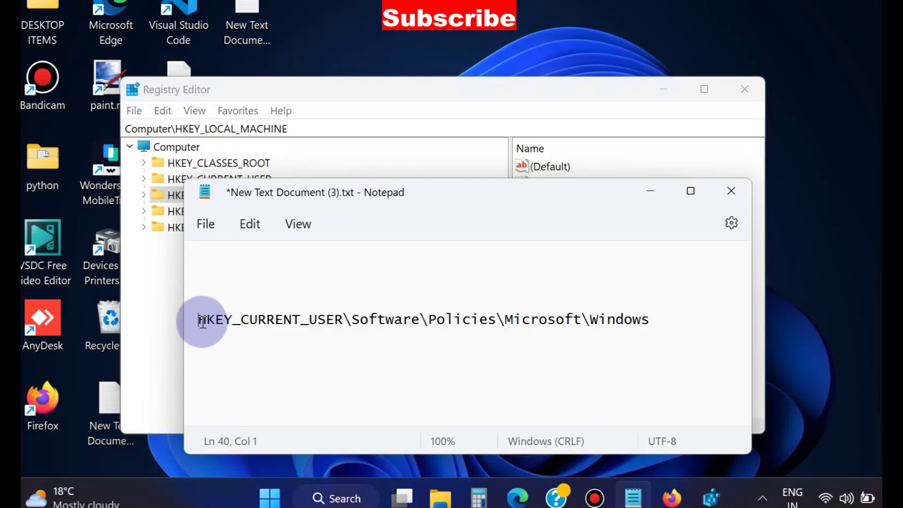
{"action": "left_click_drag", "start_coordinate": [202, 322], "coordinate": [660, 325]}
{"action": "key", "text": "ctrl+c"}
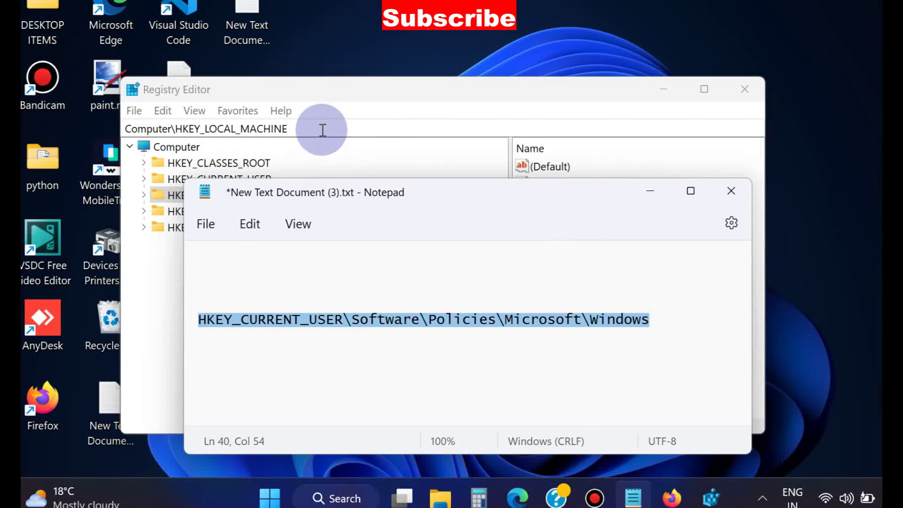
{"action": "left_click_drag", "start_coordinate": [288, 128], "coordinate": [111, 127]}
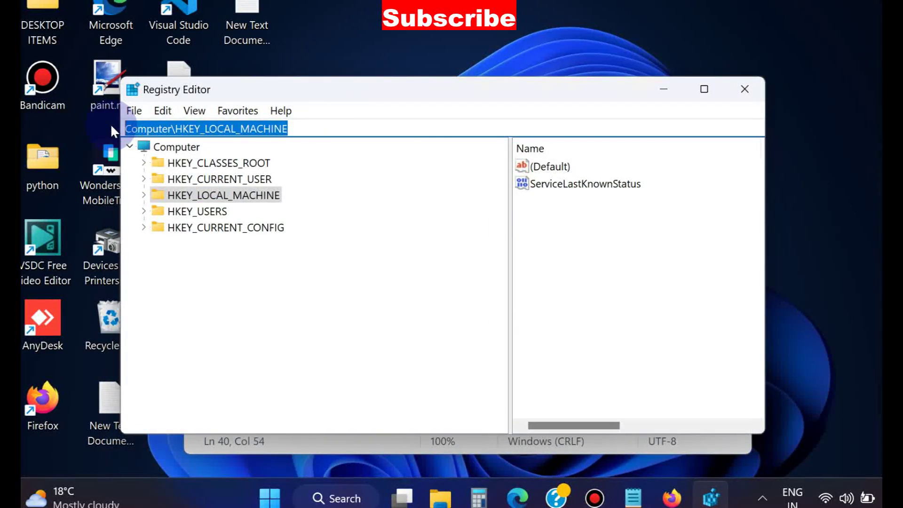
{"action": "key", "text": "ctrl+v"}
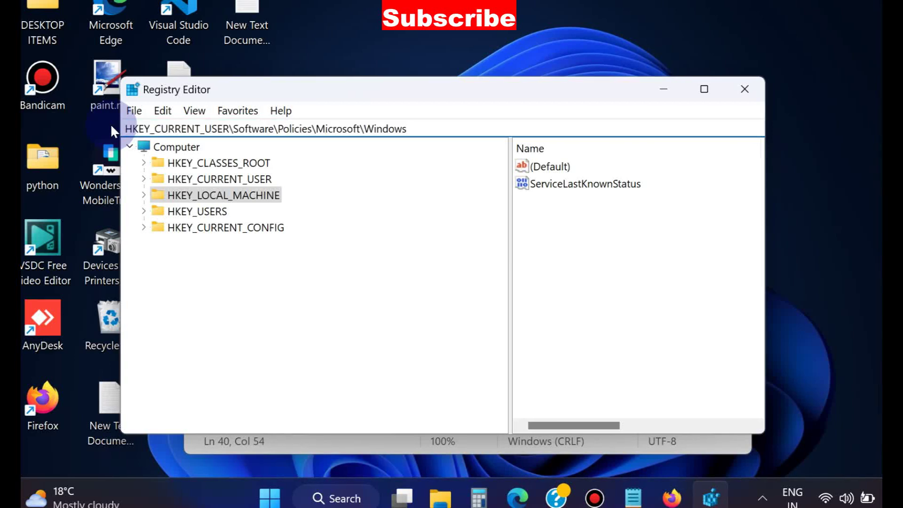
{"action": "key", "text": "Return"}
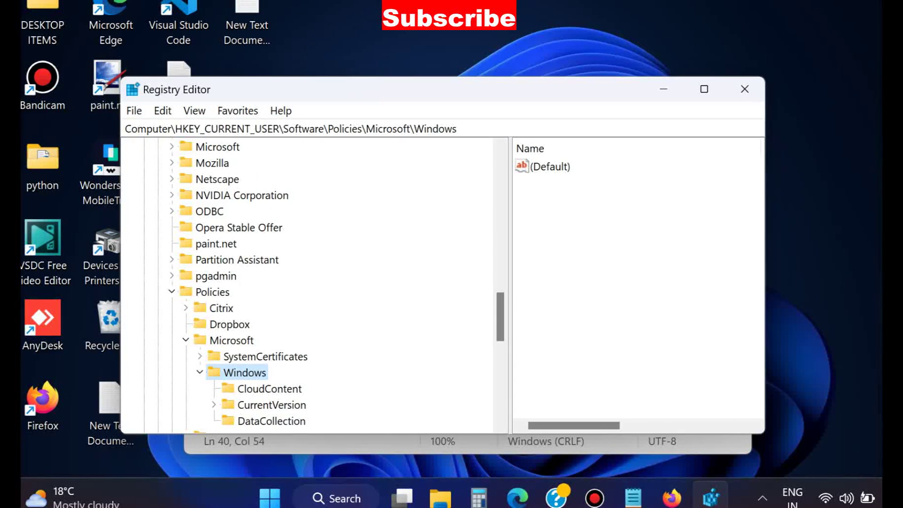
{"action": "scroll", "coordinate": [397, 254], "scroll_direction": "down", "scroll_amount": 2}
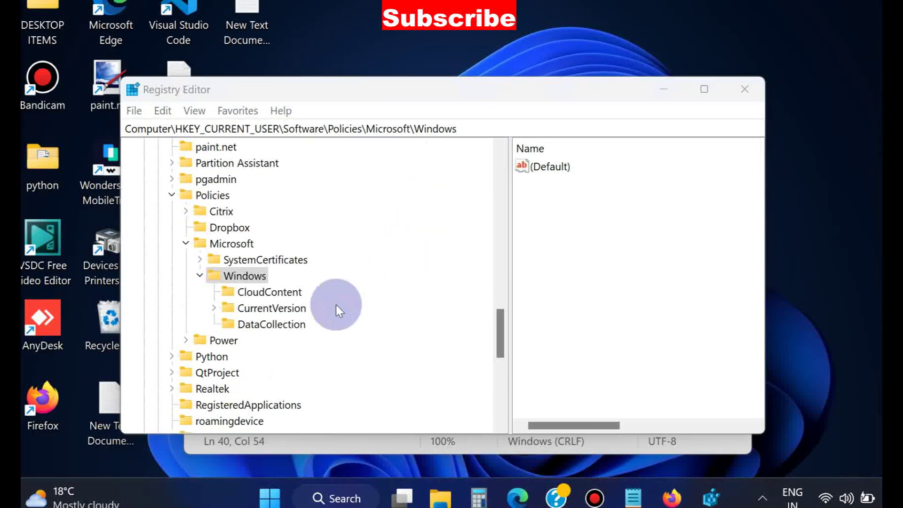
{"action": "right_click", "coordinate": [256, 277]}
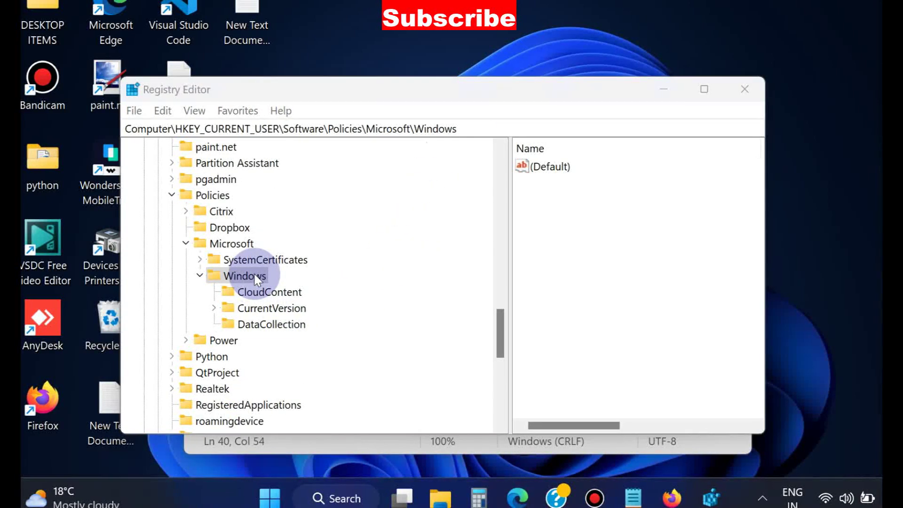
- Create a key named 'explorer' under the Windows key and open it
{"action": "mouse_move", "coordinate": [296, 303]}
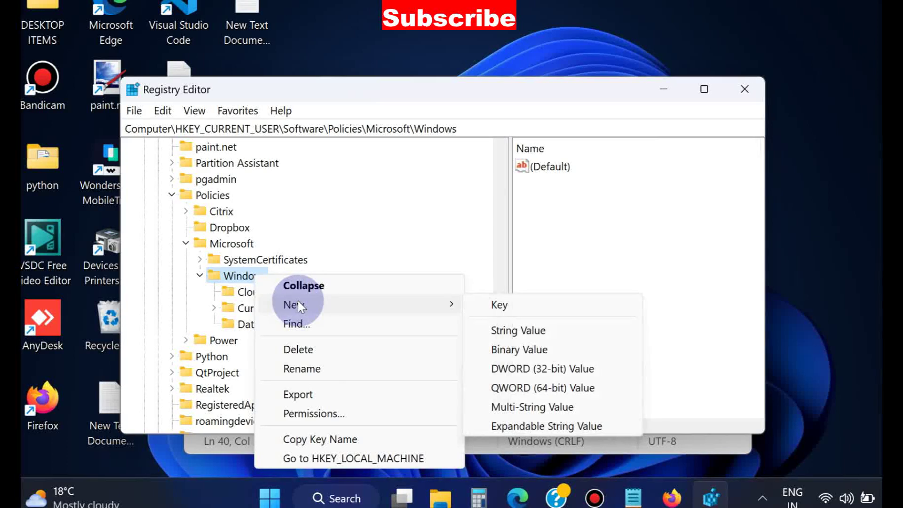
{"action": "left_click", "coordinate": [508, 304]}
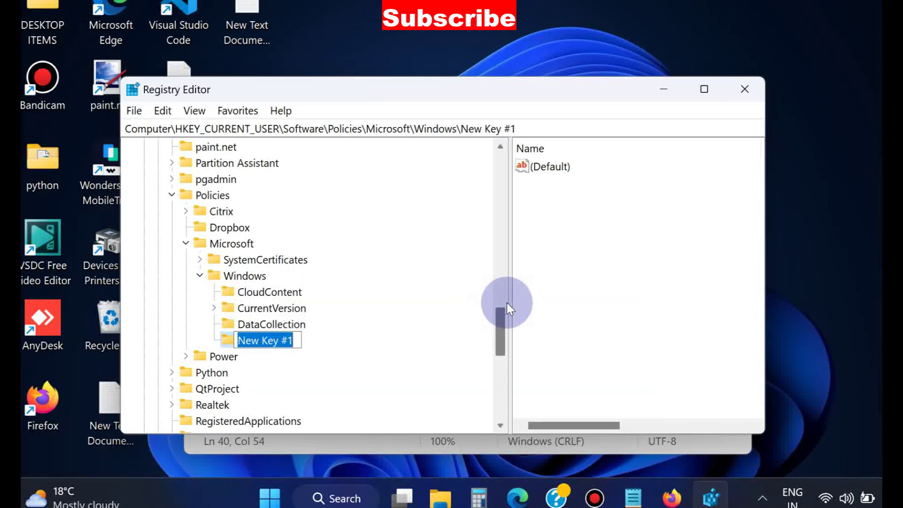
{"action": "type", "text": "ex"}
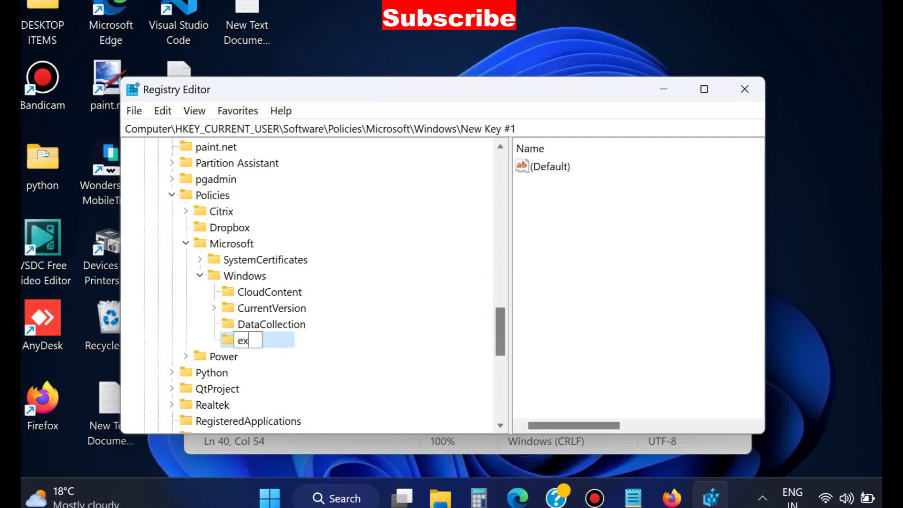
{"action": "type", "text": "plorer"}
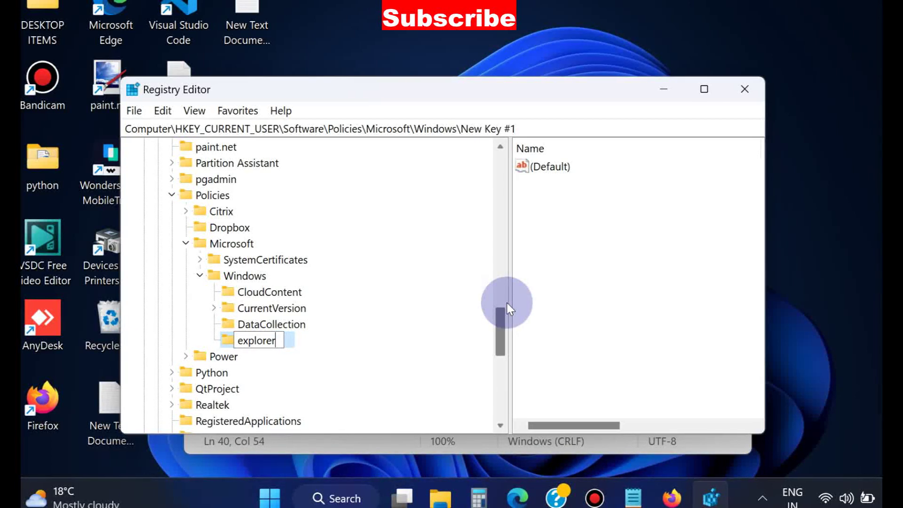
{"action": "left_click", "coordinate": [273, 323]}
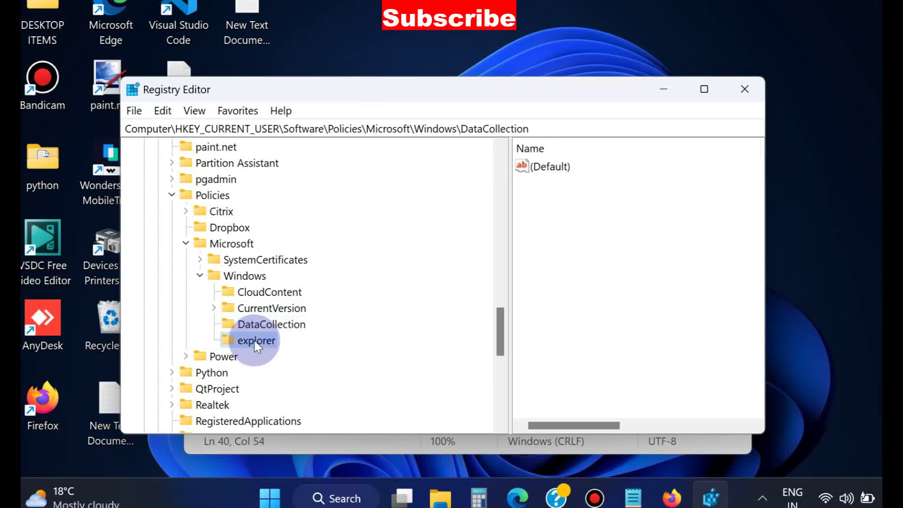
{"action": "left_click", "coordinate": [256, 343]}
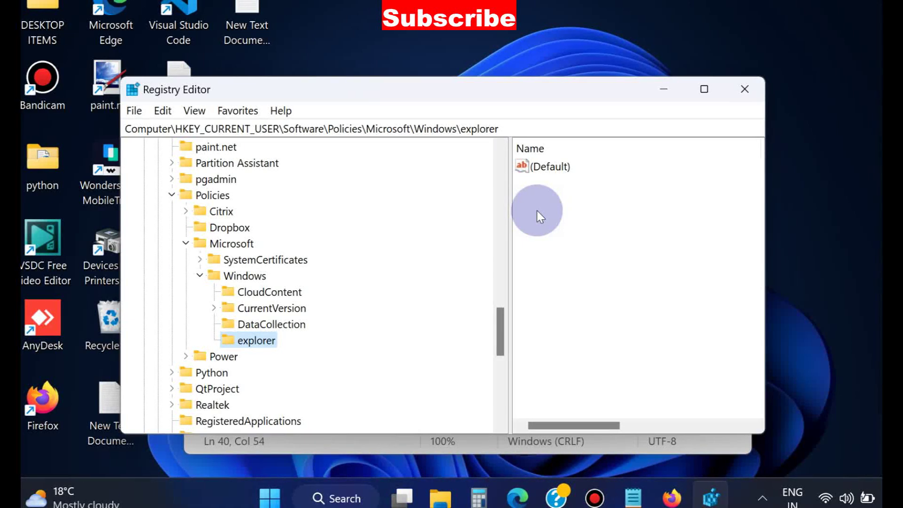
{"action": "right_click", "coordinate": [543, 242]}
- Add a DWORD (32-bit) value 'disablenotificationcenter' in explorer and open it for editing
{"action": "mouse_move", "coordinate": [575, 255]}
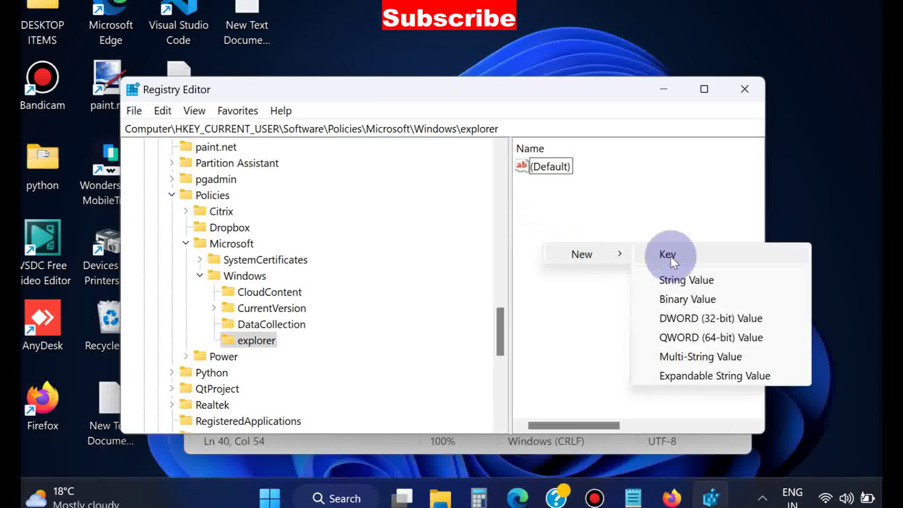
{"action": "left_click", "coordinate": [698, 319]}
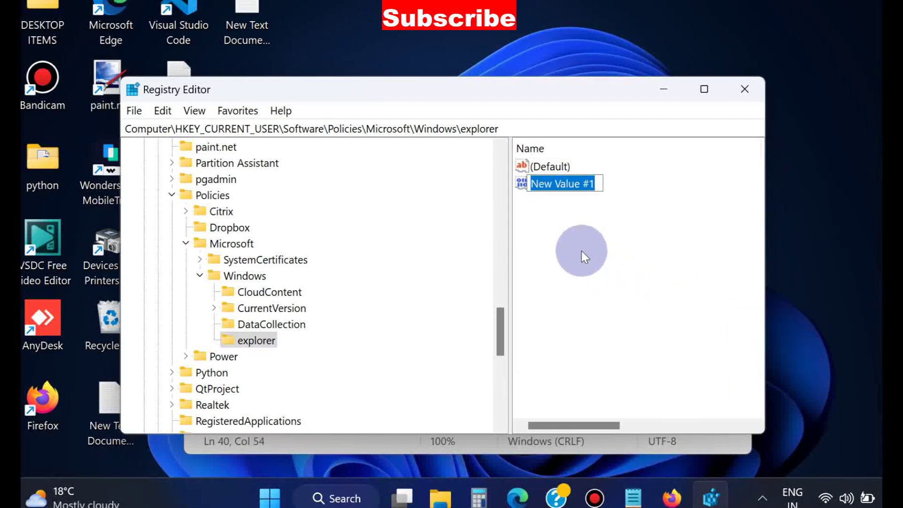
{"action": "type", "text": "d"}
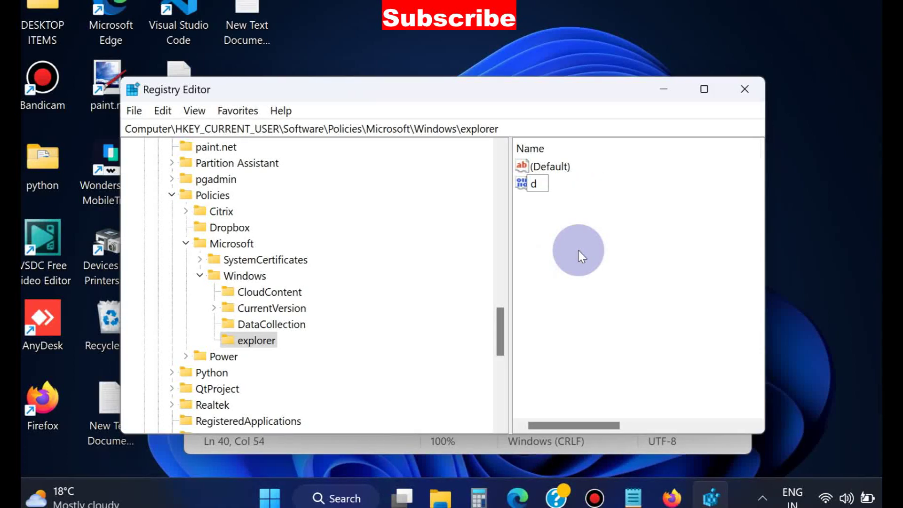
{"action": "type", "text": "isablen"}
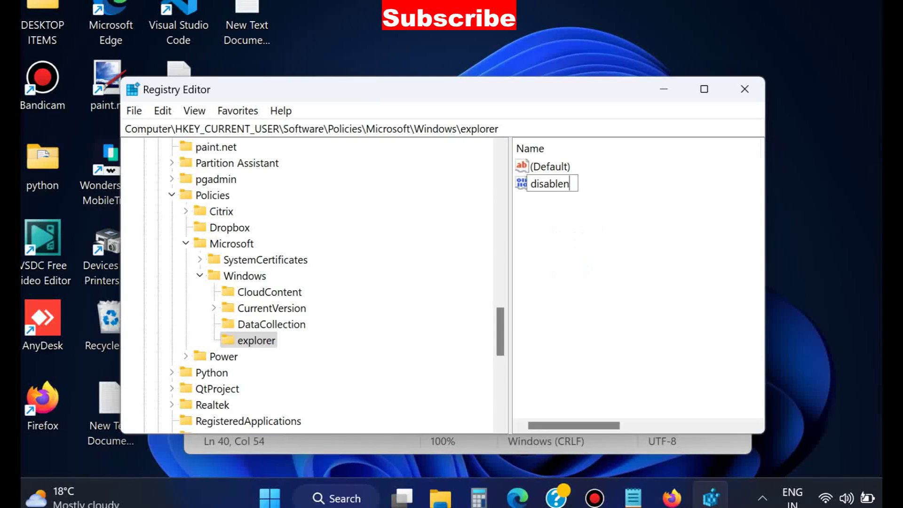
{"action": "type", "text": "otifi"}
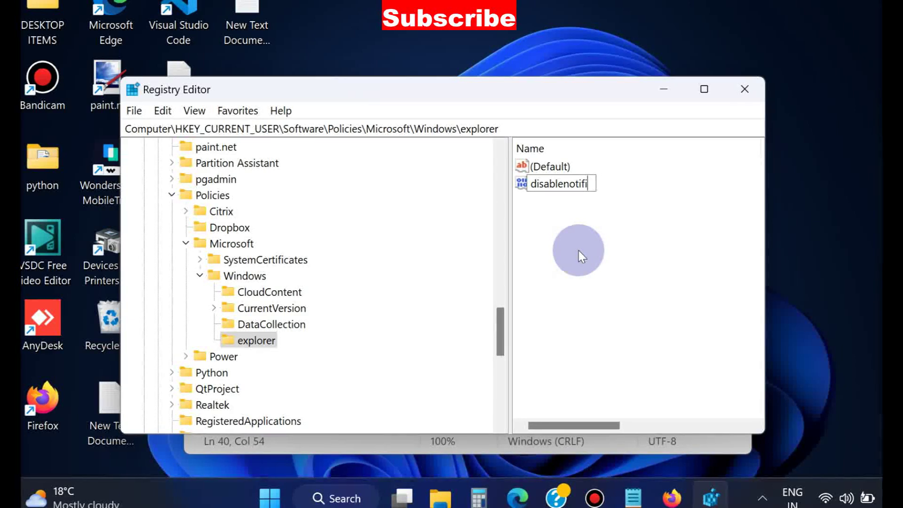
{"action": "type", "text": "cationcenter"}
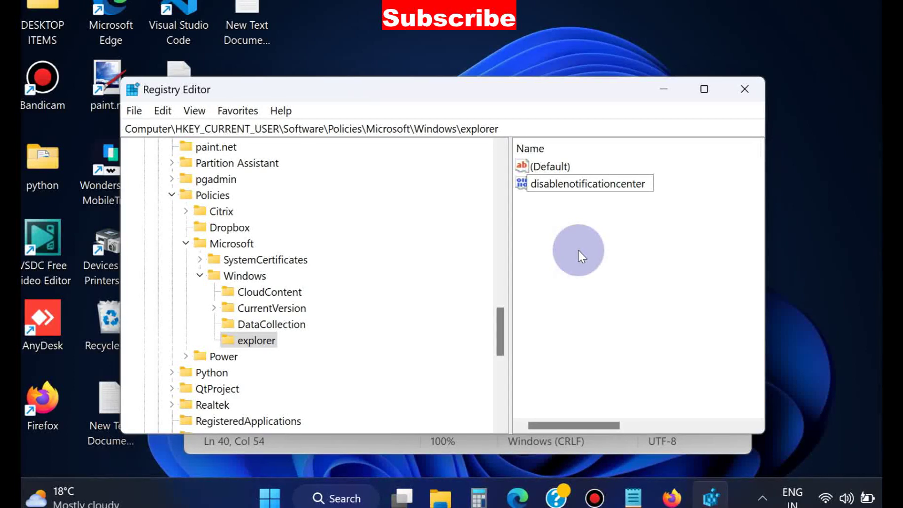
{"action": "key", "text": "Return"}
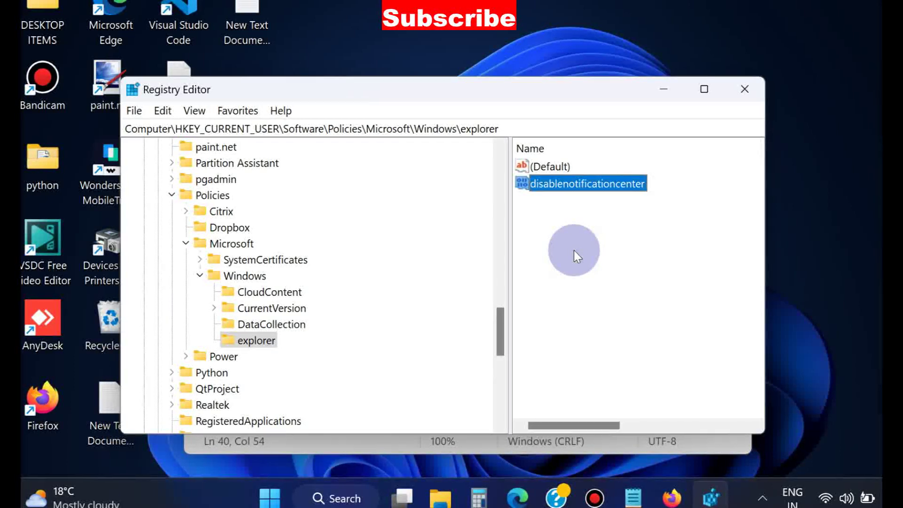
{"action": "double_click", "coordinate": [573, 184]}
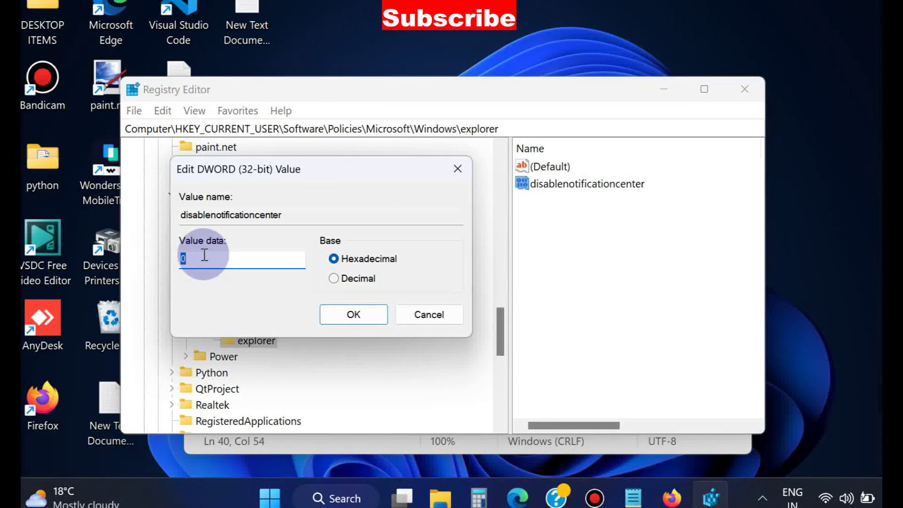
{"action": "left_click", "coordinate": [358, 315]}
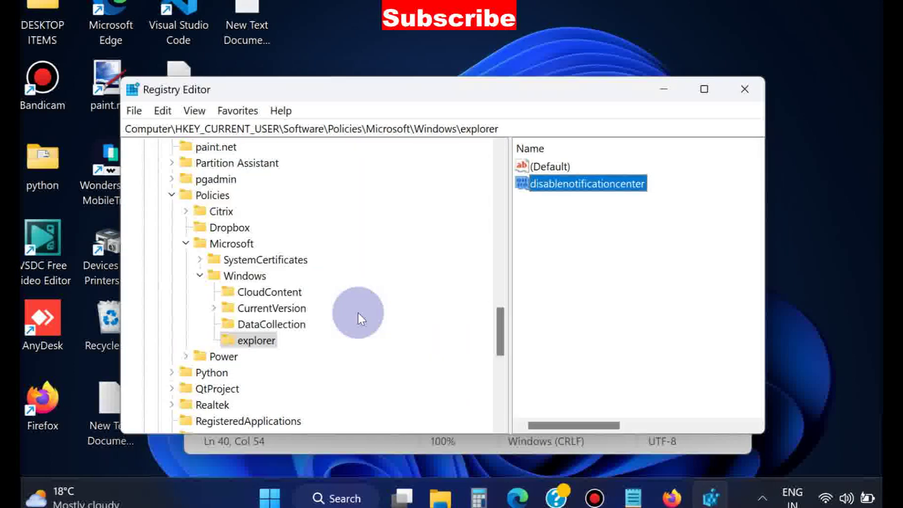
{"action": "left_click", "coordinate": [747, 95]}
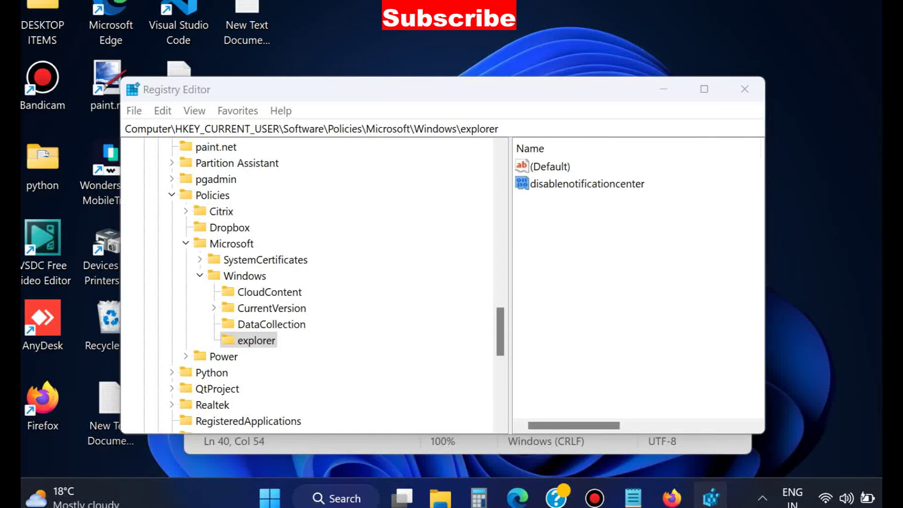